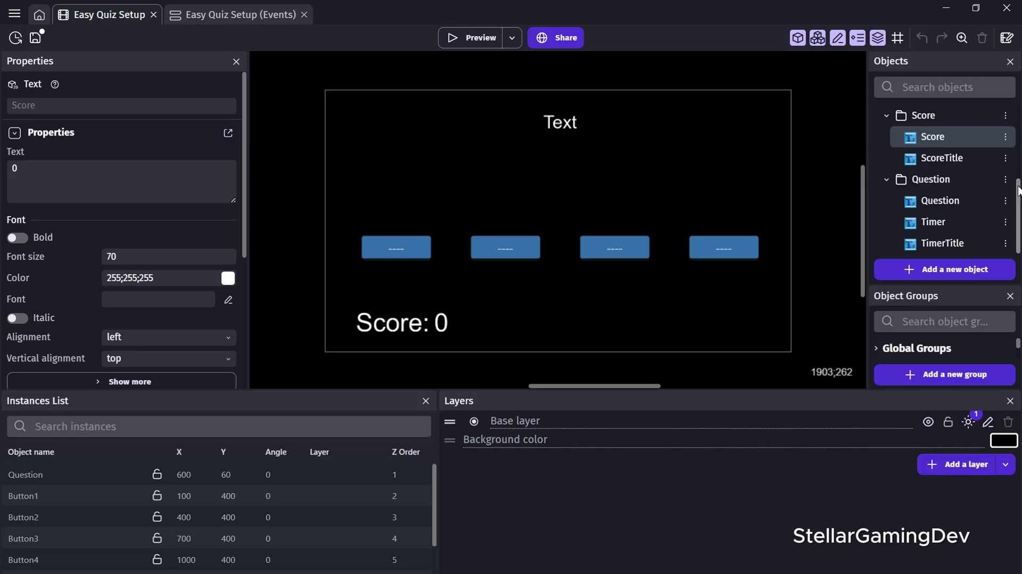
# Open the project manager and bring up the Easy Quiz Setup scene's options menu
pyautogui.moveTo(1019, 186); pyautogui.dragTo(1014, 117)
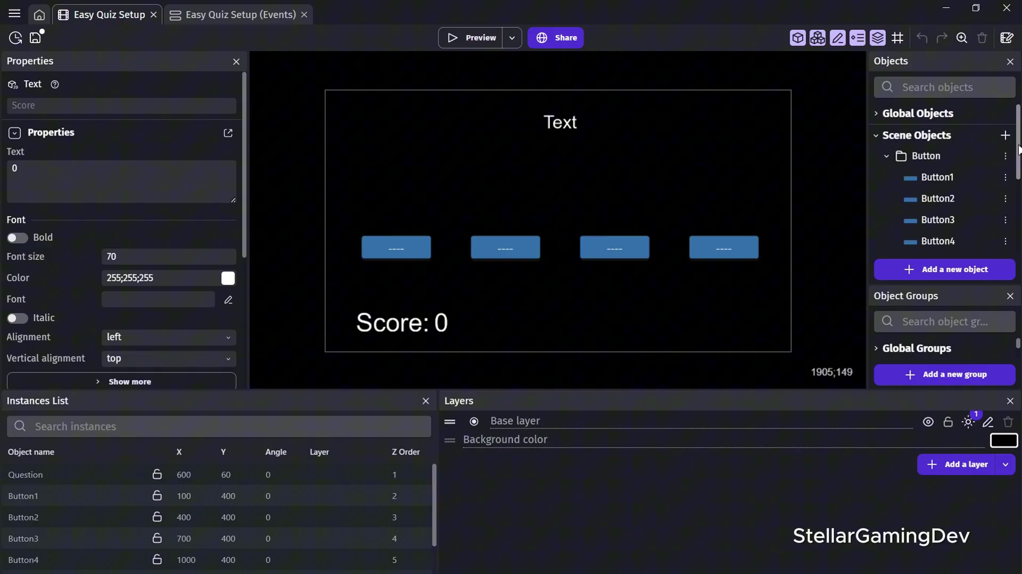
pyautogui.moveTo(1017, 149); pyautogui.dragTo(1017, 177)
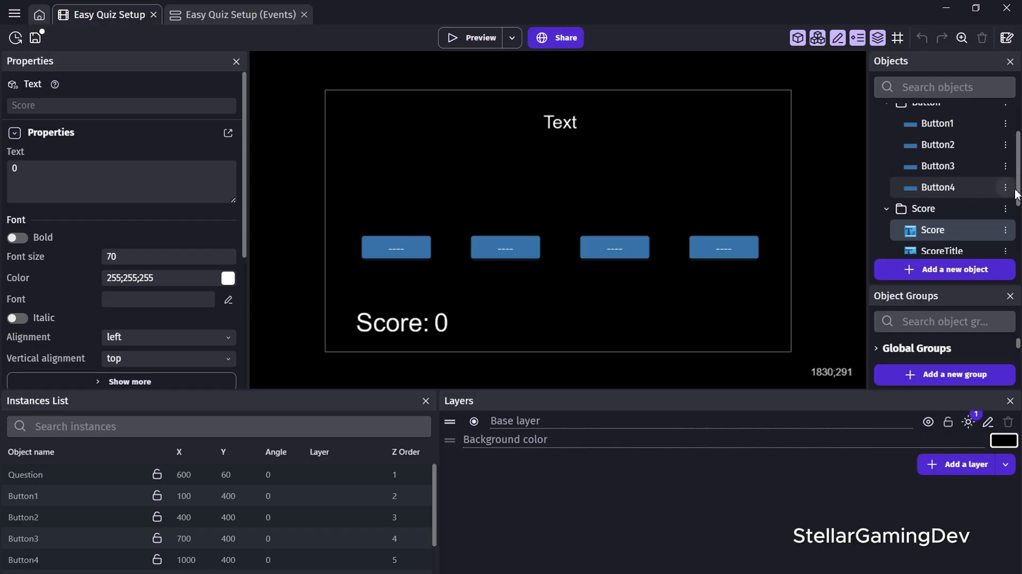
pyautogui.scroll(-1, 945, 205)
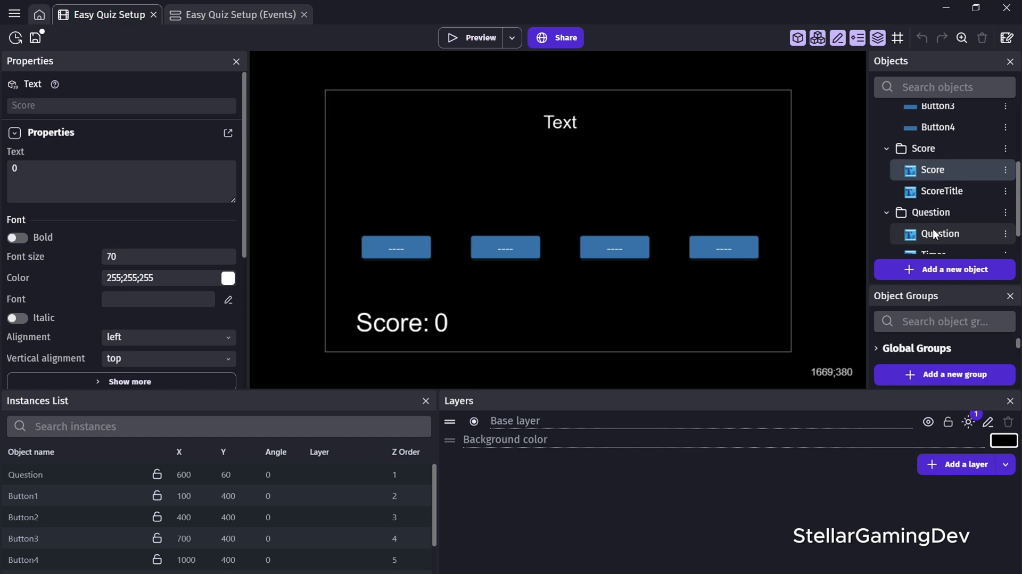
pyautogui.moveTo(1017, 224); pyautogui.dragTo(1018, 242)
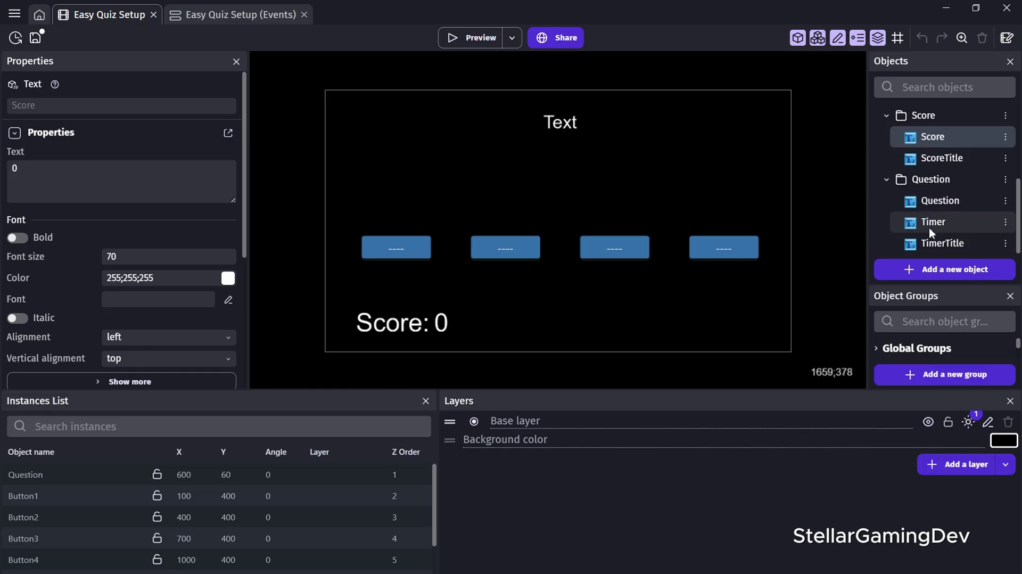
pyautogui.click(14, 15)
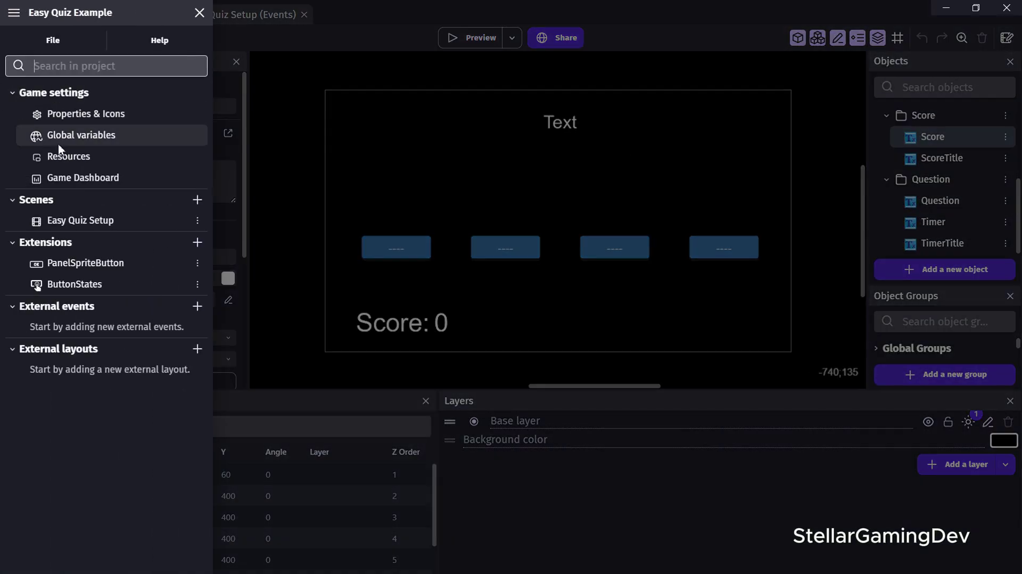
pyautogui.click(197, 220)
pyautogui.click(169, 216)
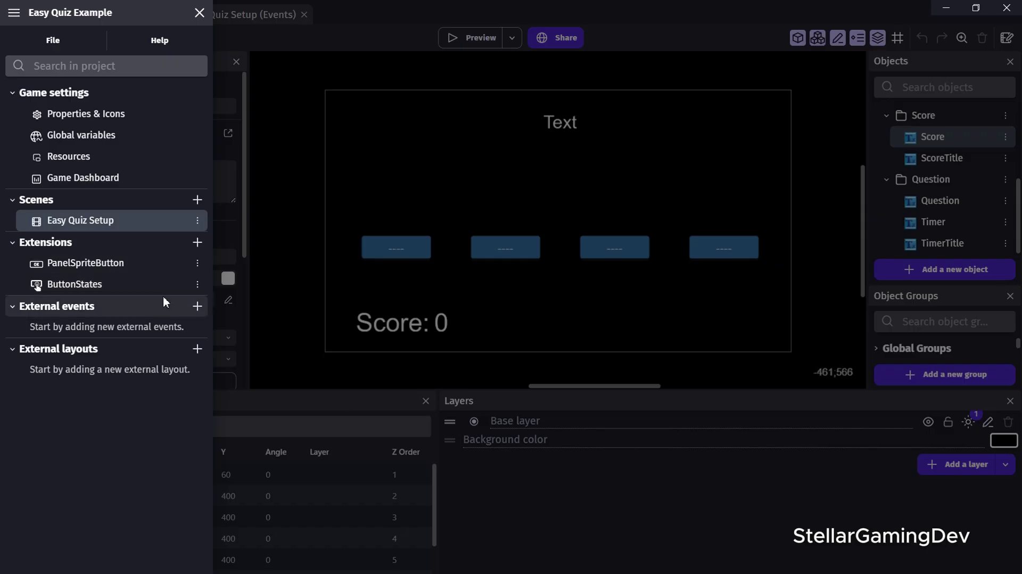
pyautogui.click(196, 222)
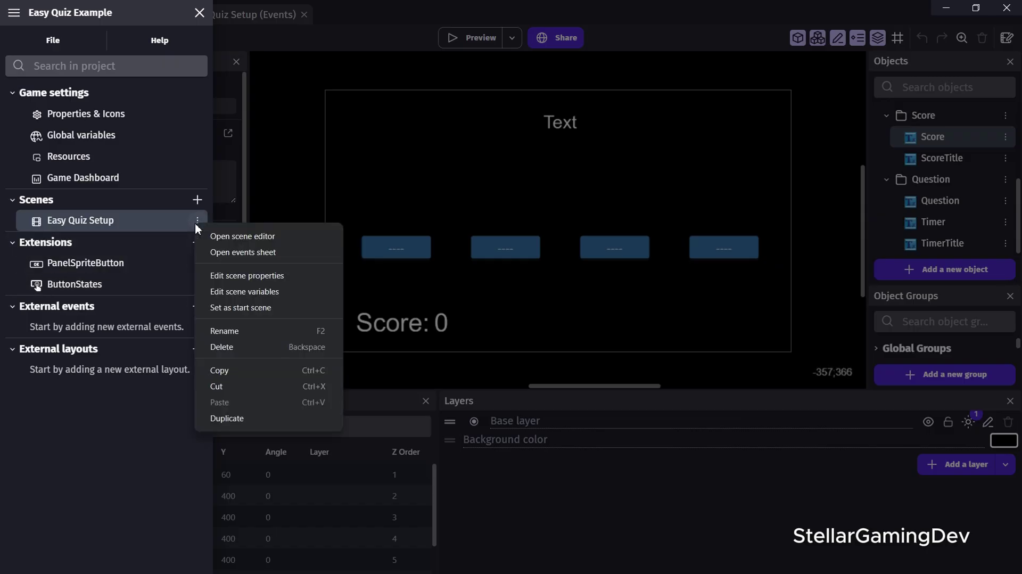
# Review the Questions, Answers, MainScore, QuestionSelect, ButtonPressed and AnswerSelected scene variables, then apply
pyautogui.click(253, 292)
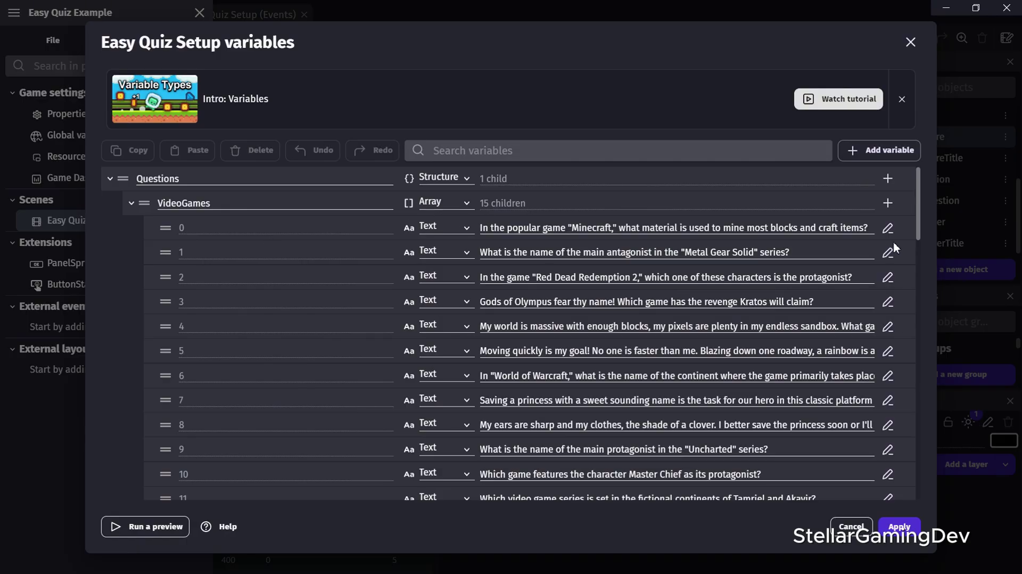
pyautogui.moveTo(918, 228); pyautogui.dragTo(907, 298)
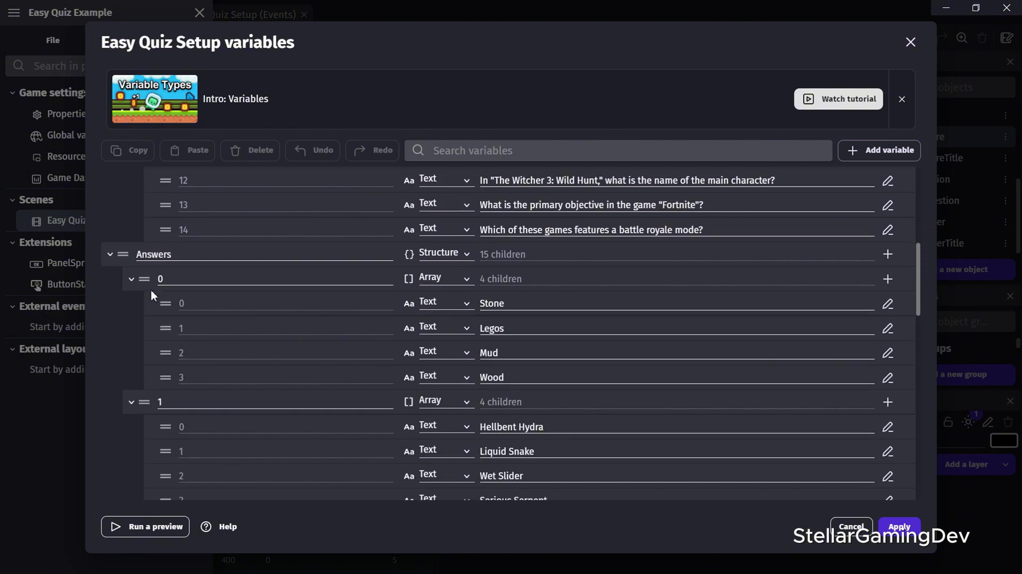
pyautogui.moveTo(918, 308); pyautogui.dragTo(895, 473)
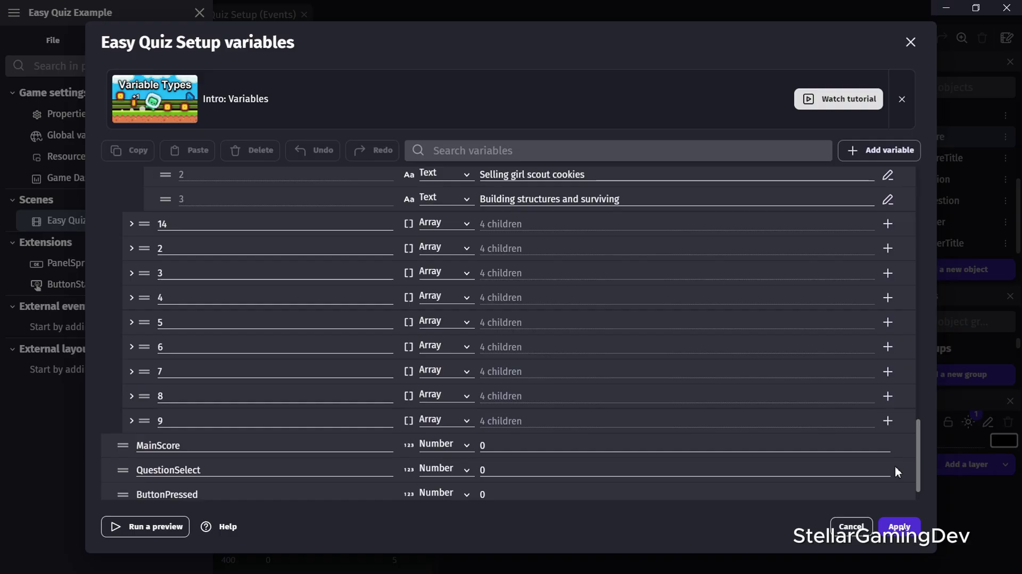
pyautogui.scroll(-1, 873, 463)
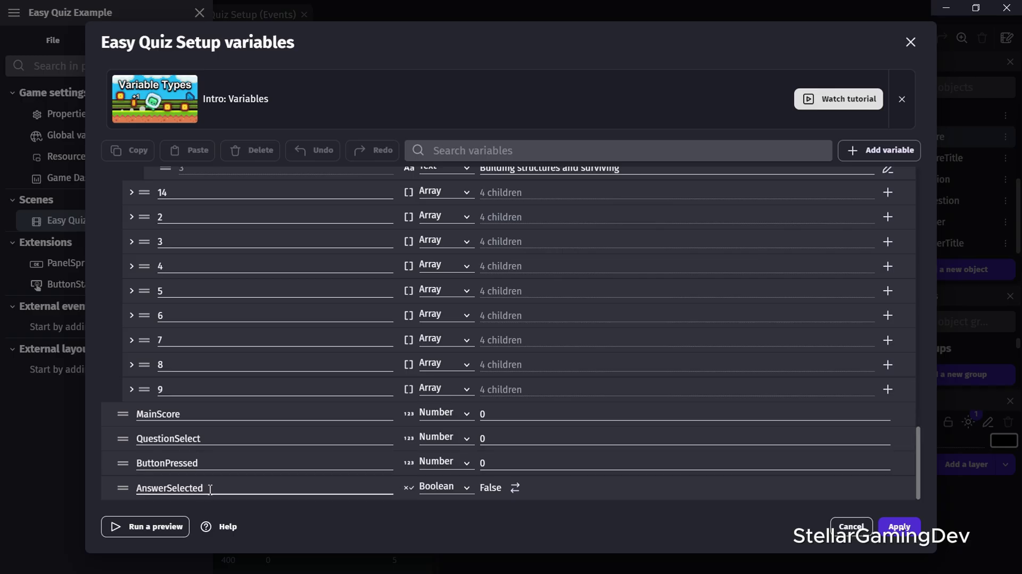
pyautogui.click(900, 527)
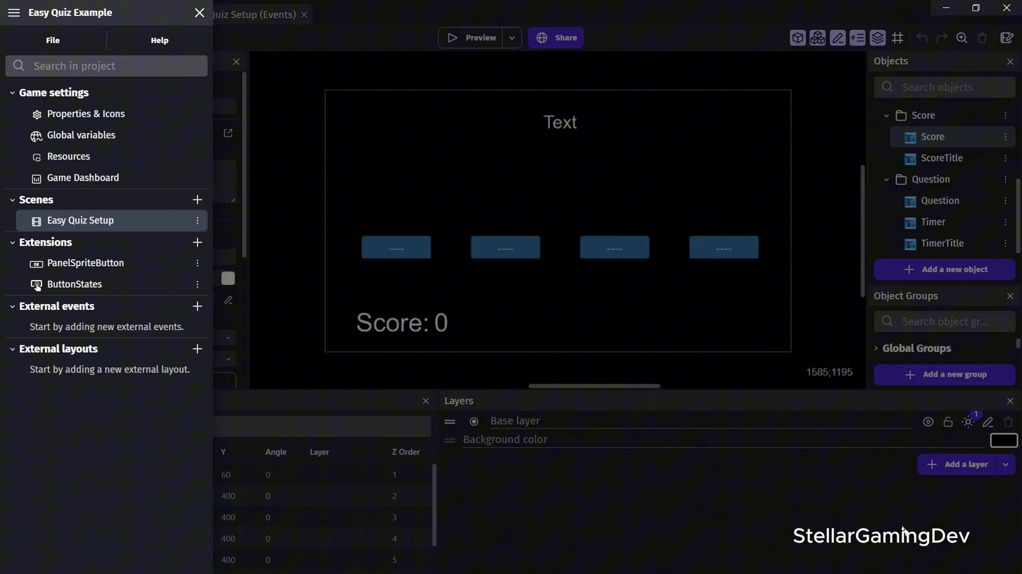
# Close the project manager and scroll the Easy Quiz Setup events to the question blocks
pyautogui.click(509, 164)
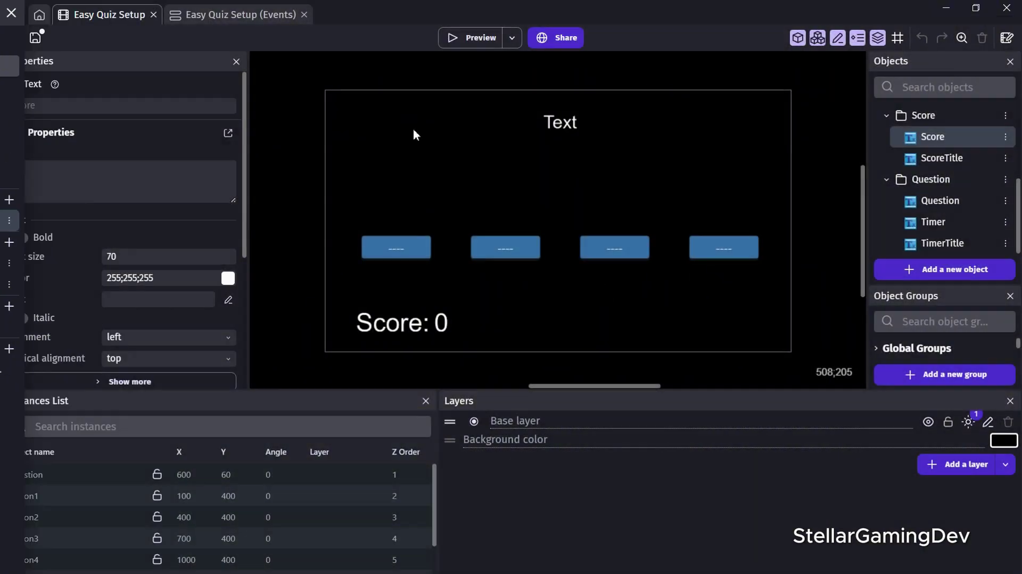
pyautogui.click(234, 16)
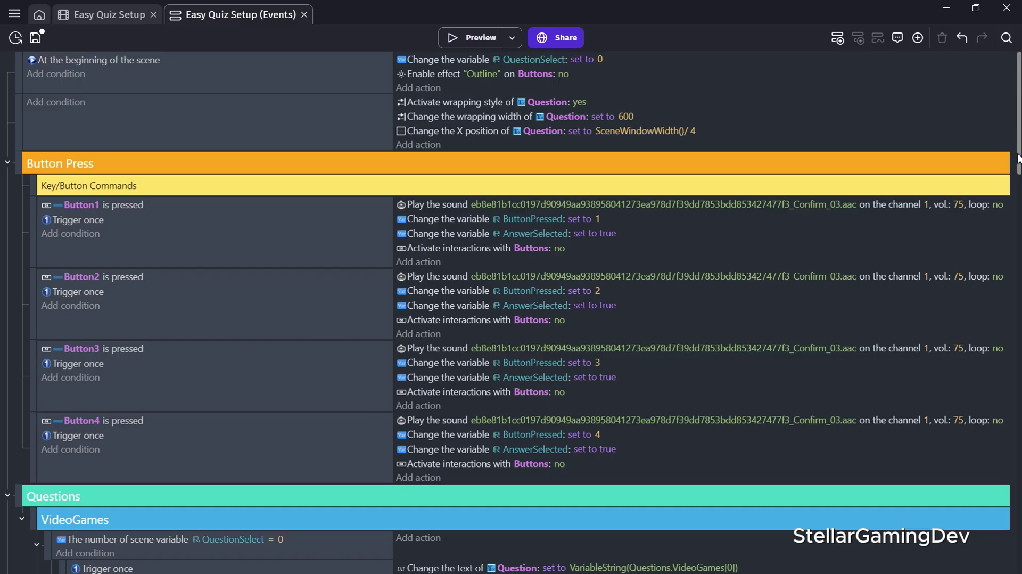
pyautogui.moveTo(1018, 158); pyautogui.dragTo(1018, 257)
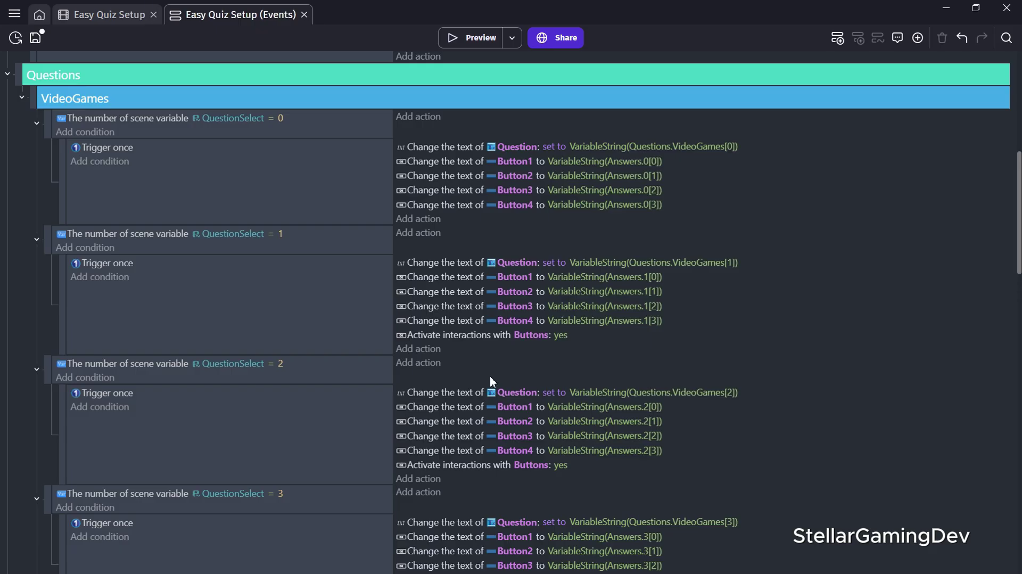
pyautogui.moveTo(1019, 162); pyautogui.dragTo(1017, 297)
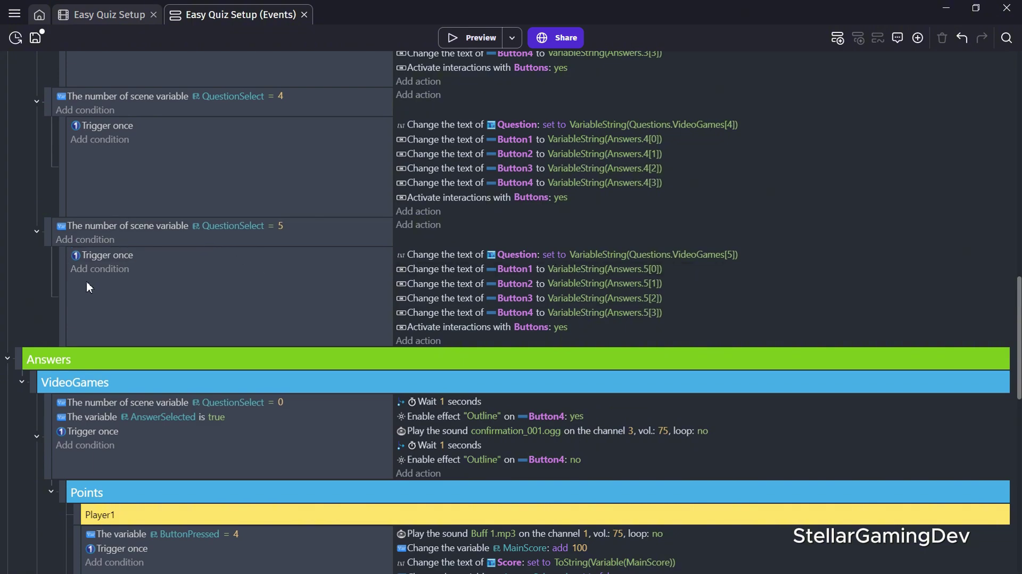
# Select the QuestionSelect = 5 event and scroll down to the Answers scoring events
pyautogui.click(360, 242)
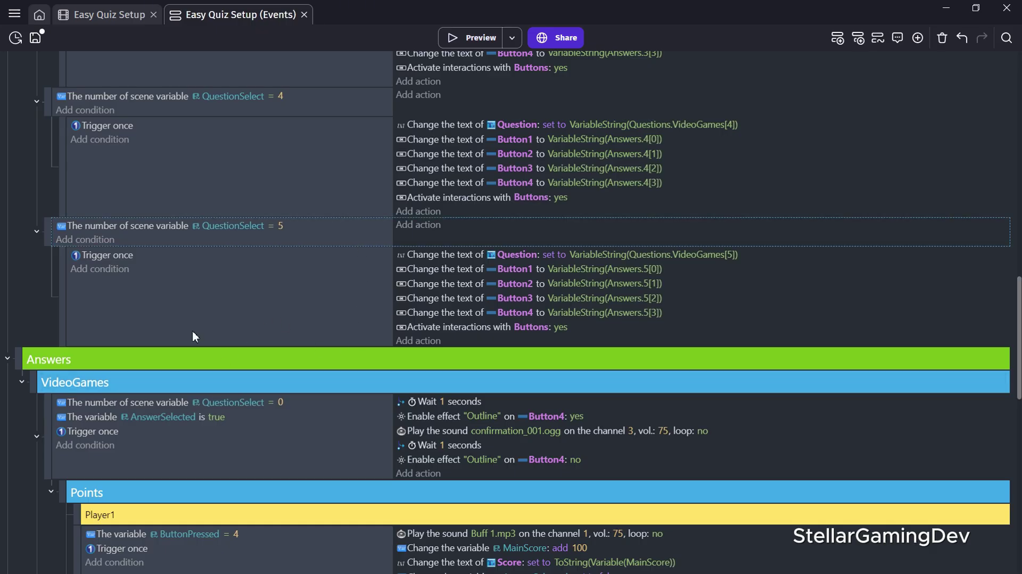
pyautogui.moveTo(1020, 371); pyautogui.dragTo(1020, 435)
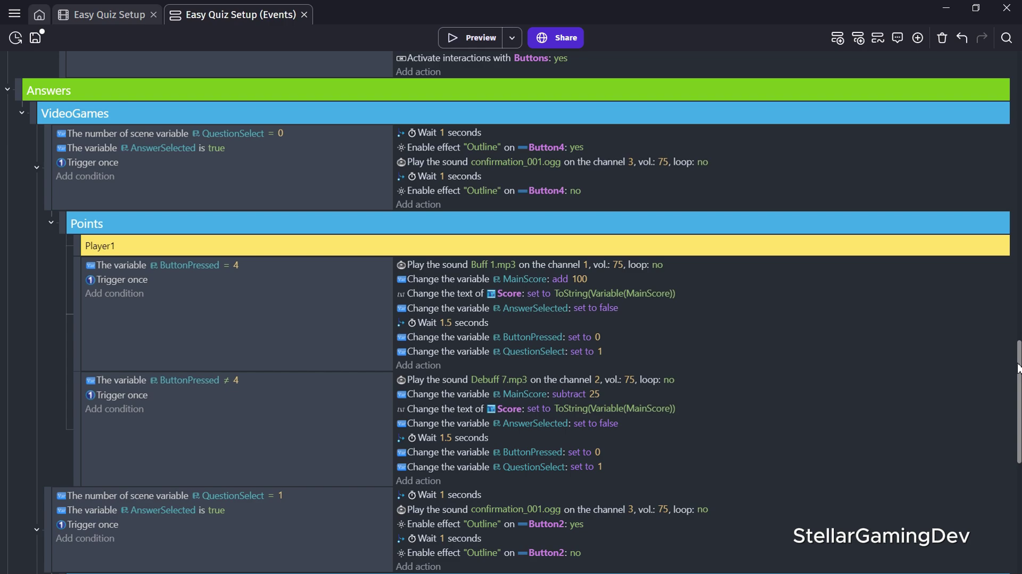
# Collapse the QuestionSelect = 2 answer event, expand Player1's Points group, and preview the quiz
pyautogui.moveTo(1017, 367); pyautogui.dragTo(1011, 482)
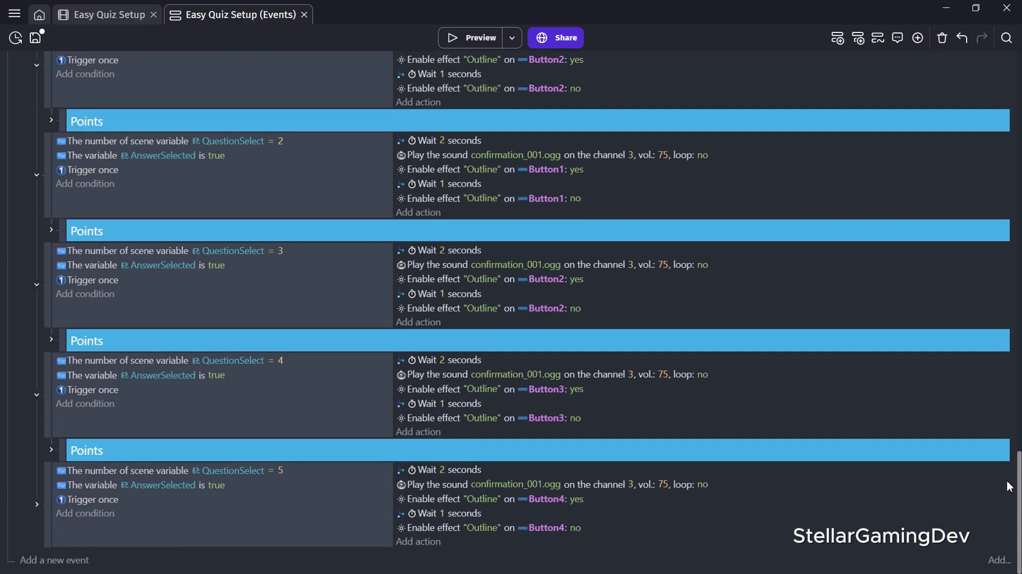
pyautogui.click(38, 174)
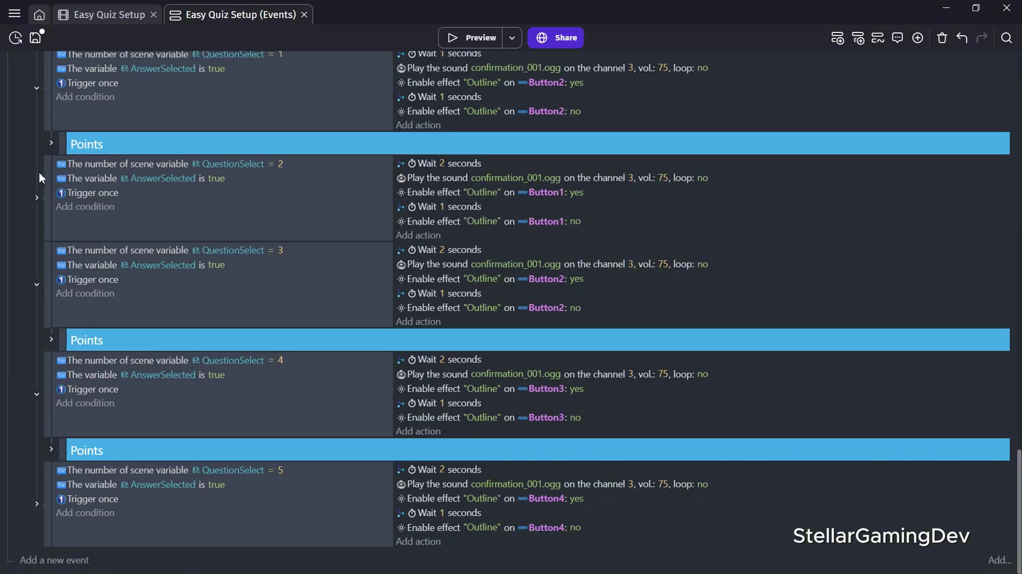
pyautogui.click(53, 145)
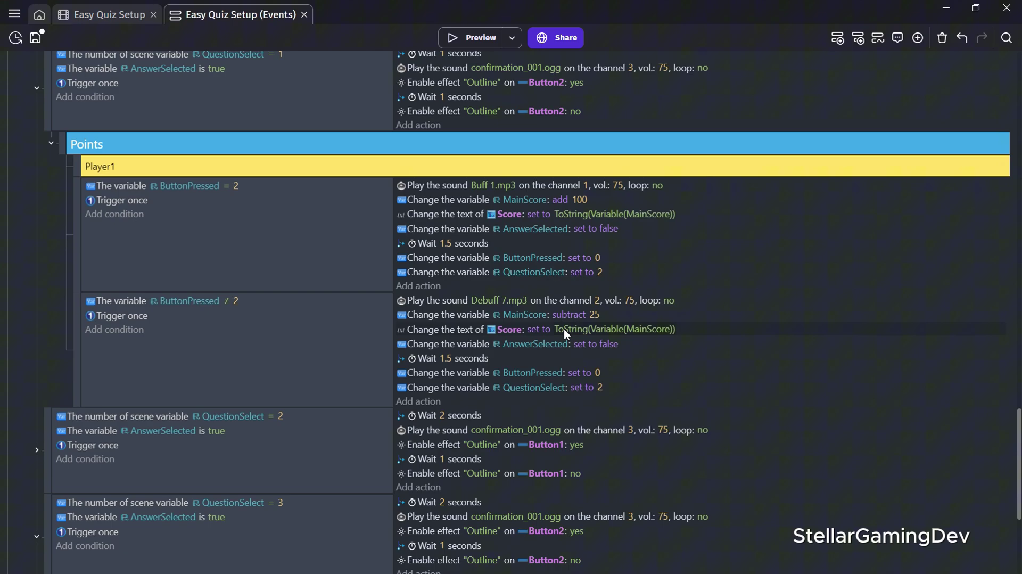
pyautogui.click(486, 41)
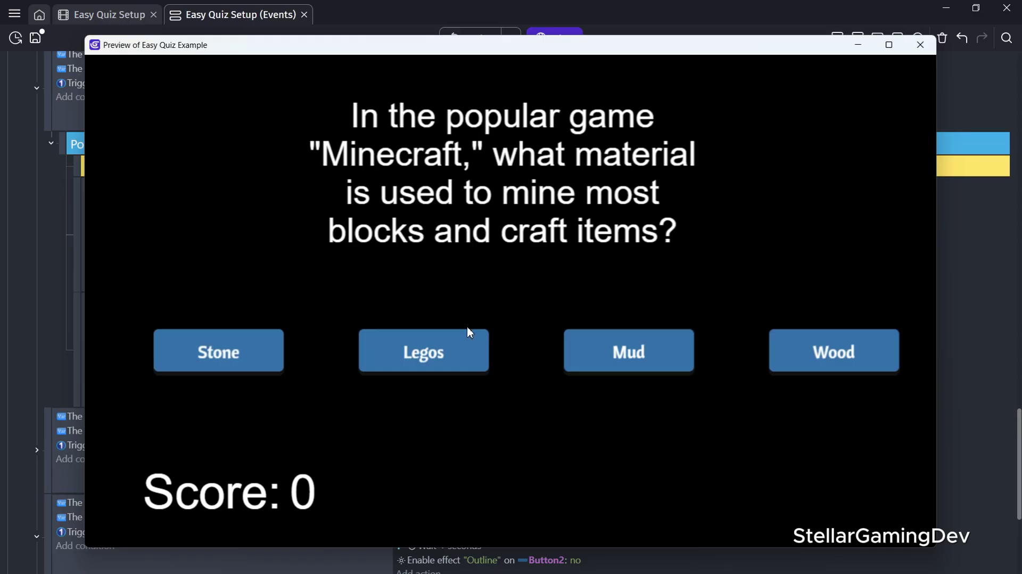
# Answer Wood for the Minecraft question and Liquid Snake for Metal Gear Solid
pyautogui.click(797, 347)
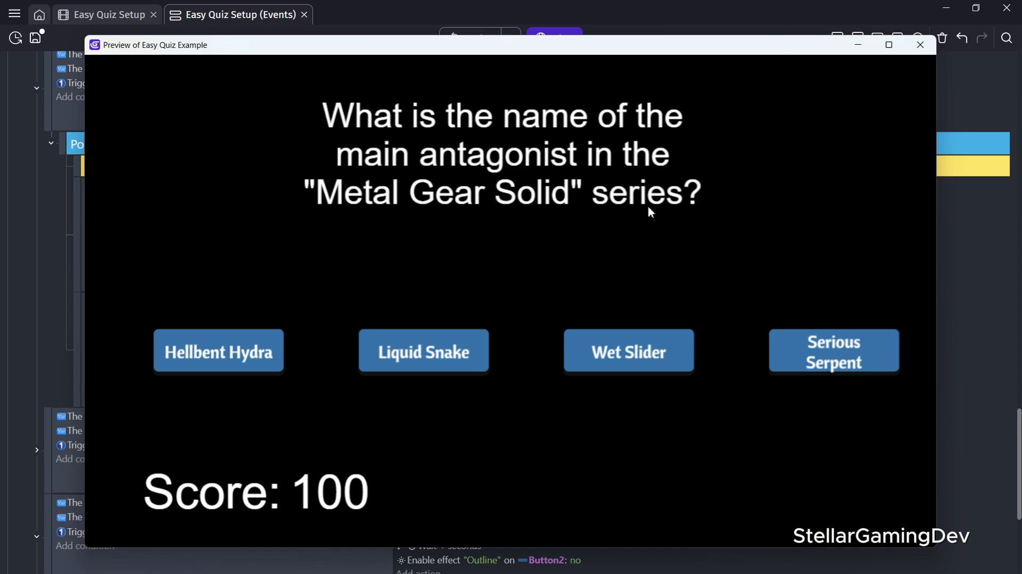
pyautogui.click(471, 352)
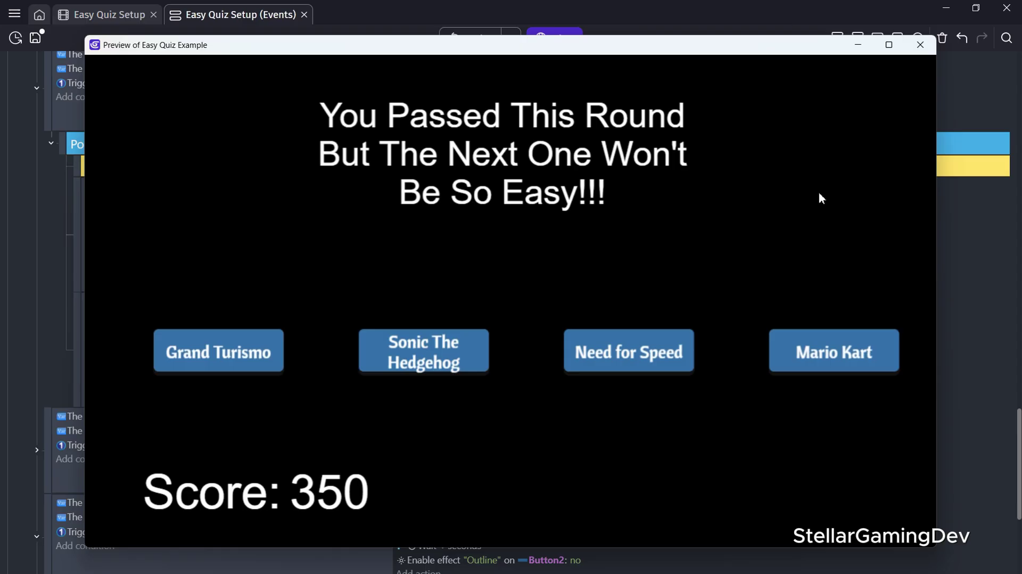
# Close the quiz preview window to return to the event sheet
pyautogui.click(920, 44)
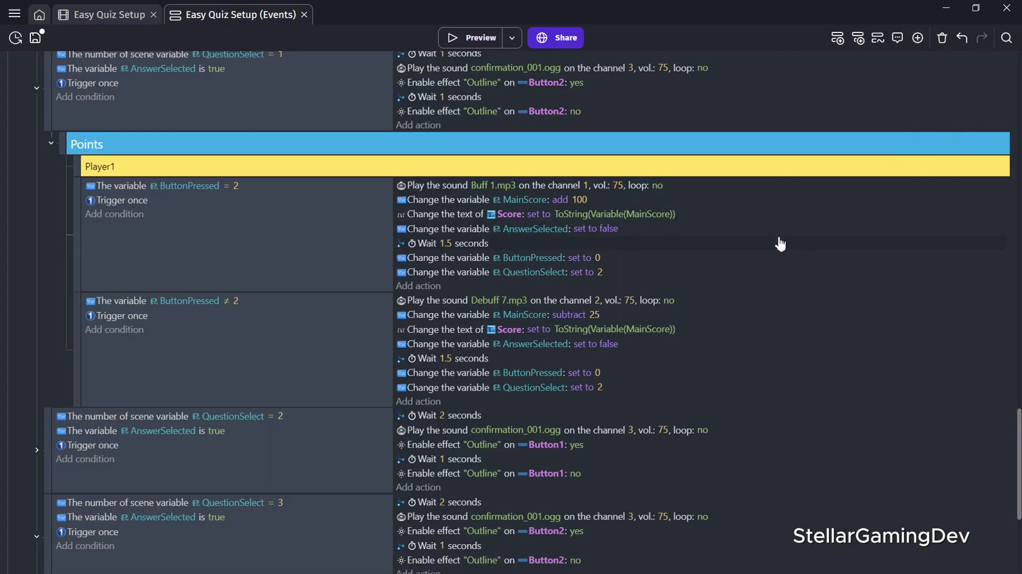